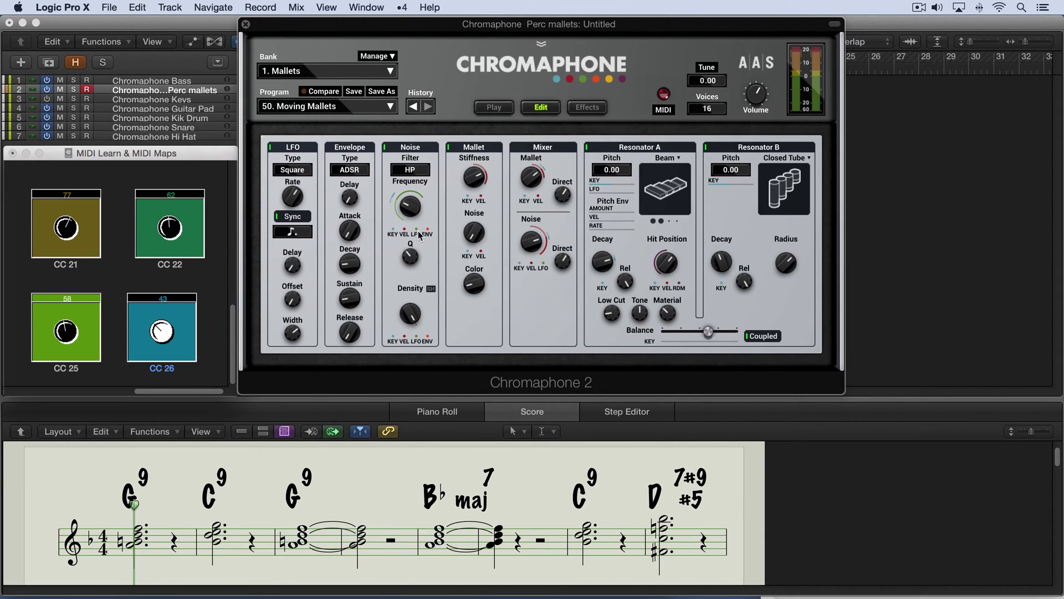
Start song playback with the Chromaphone 2 editor and MIDI Learn & MIDI Maps window open.
{"action": "key", "text": "space"}
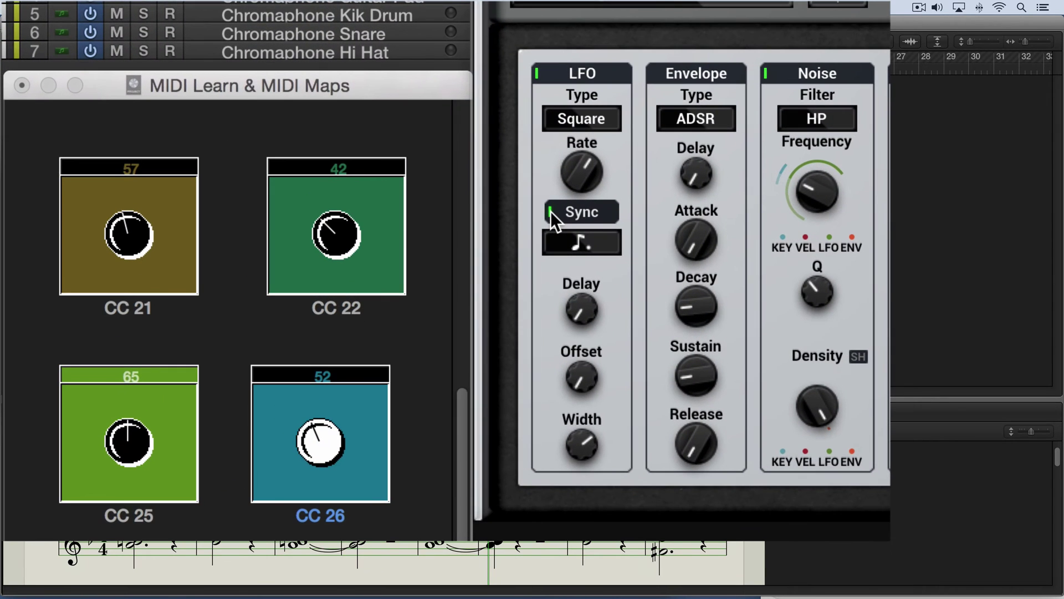
Turn off the LFO tempo sync and assign the LFO Rate to CC 21 via MIDI learn.
{"action": "left_click", "coordinate": [277, 216]}
{"action": "right_click", "coordinate": [584, 163]}
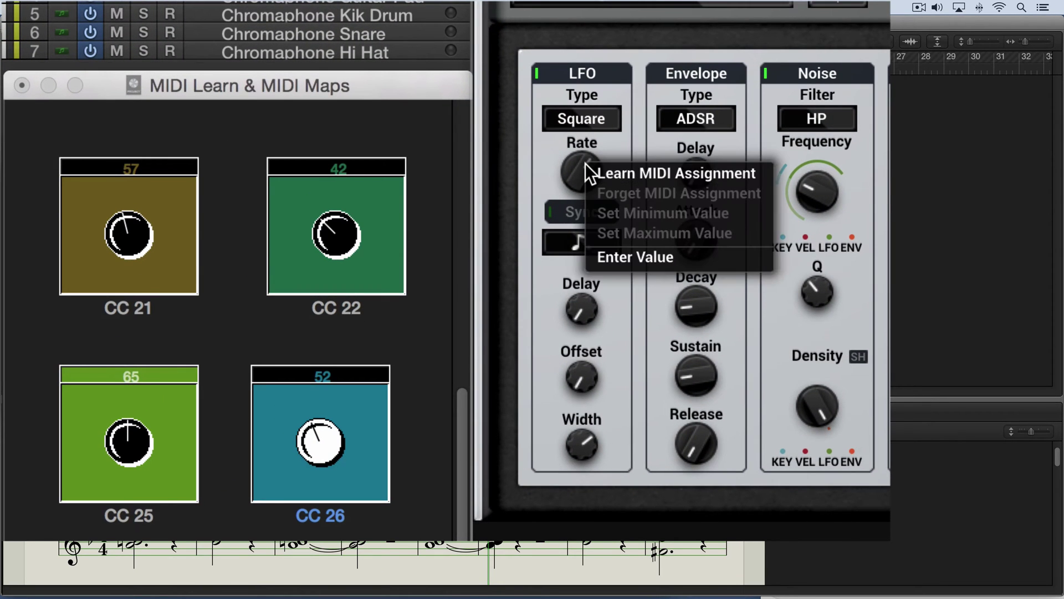
{"action": "left_click", "coordinate": [621, 169]}
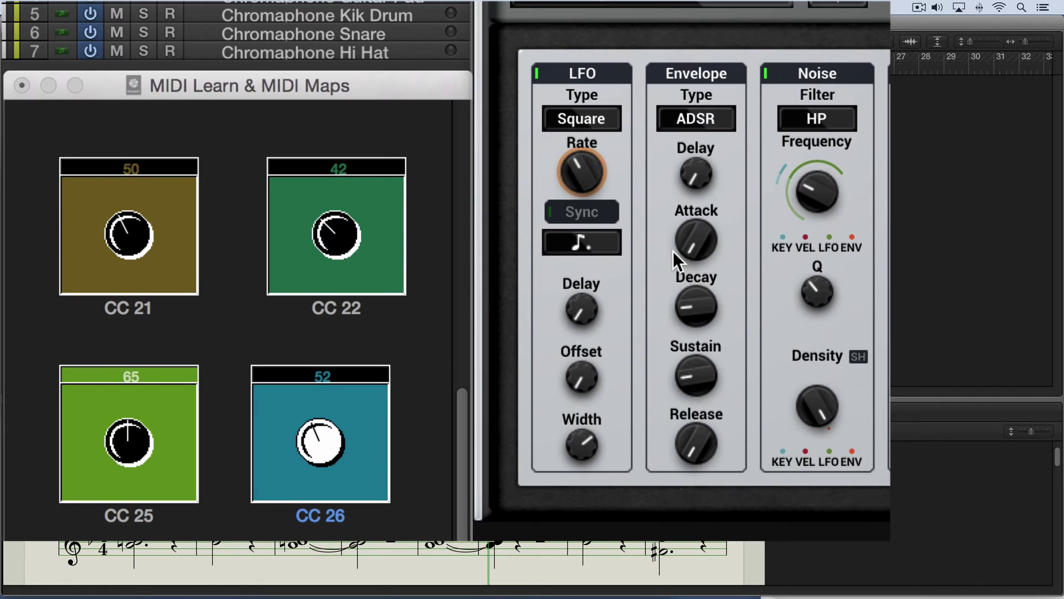
Set the LFO Rate's minimum and maximum values reached by CC 21.
{"action": "right_click", "coordinate": [578, 164]}
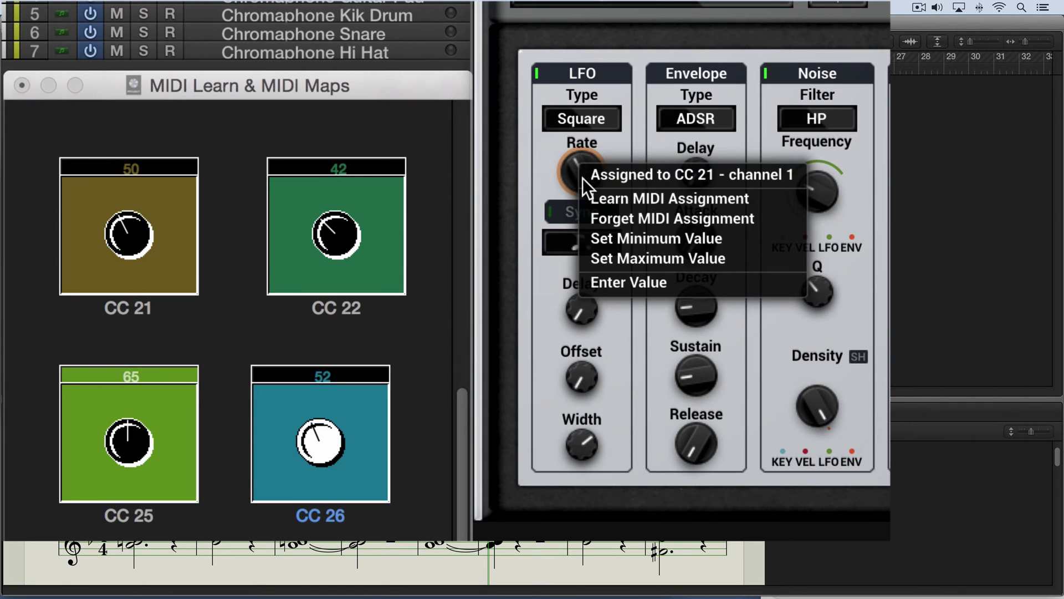
{"action": "left_click", "coordinate": [601, 234]}
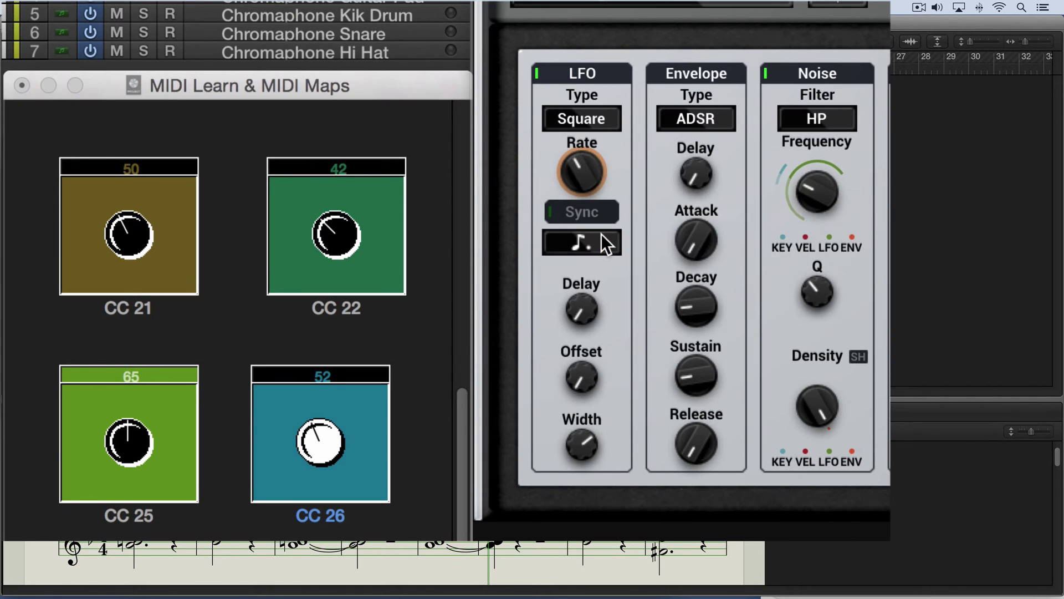
{"action": "right_click", "coordinate": [579, 171]}
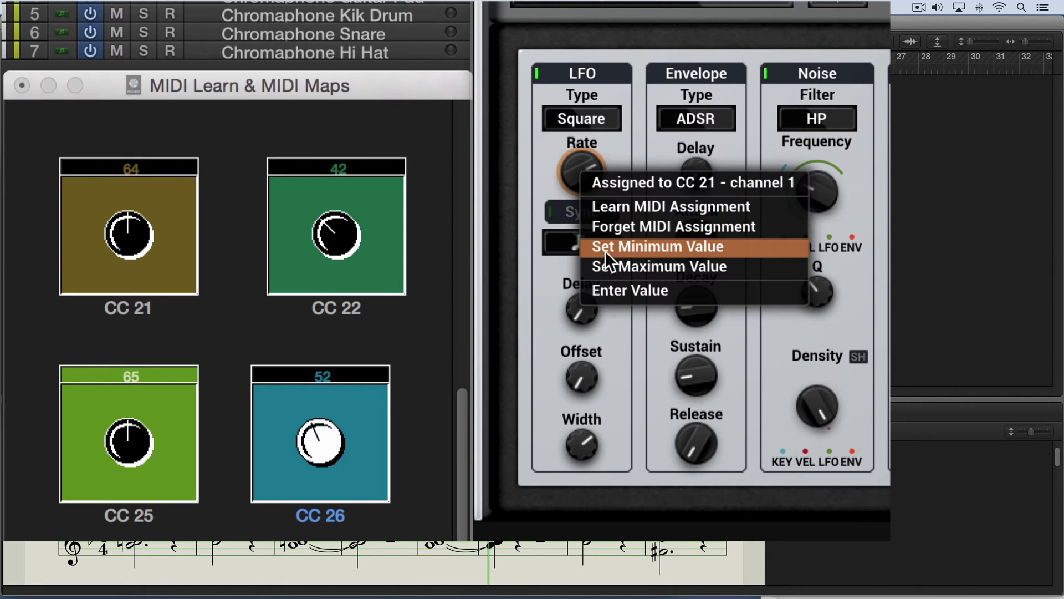
{"action": "left_click", "coordinate": [606, 266]}
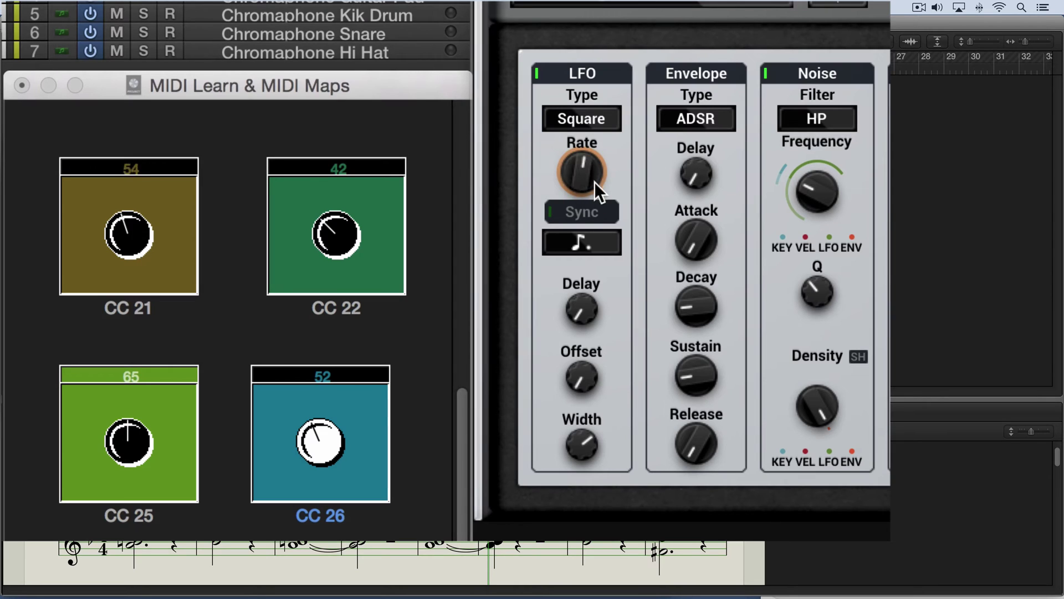
Map LFO Width to CC 25 with custom minimum and maximum, and Noise Frequency to CC 22.
{"action": "right_click", "coordinate": [587, 445]}
{"action": "left_click", "coordinate": [633, 423]}
{"action": "right_click", "coordinate": [579, 443]}
{"action": "left_click", "coordinate": [607, 456]}
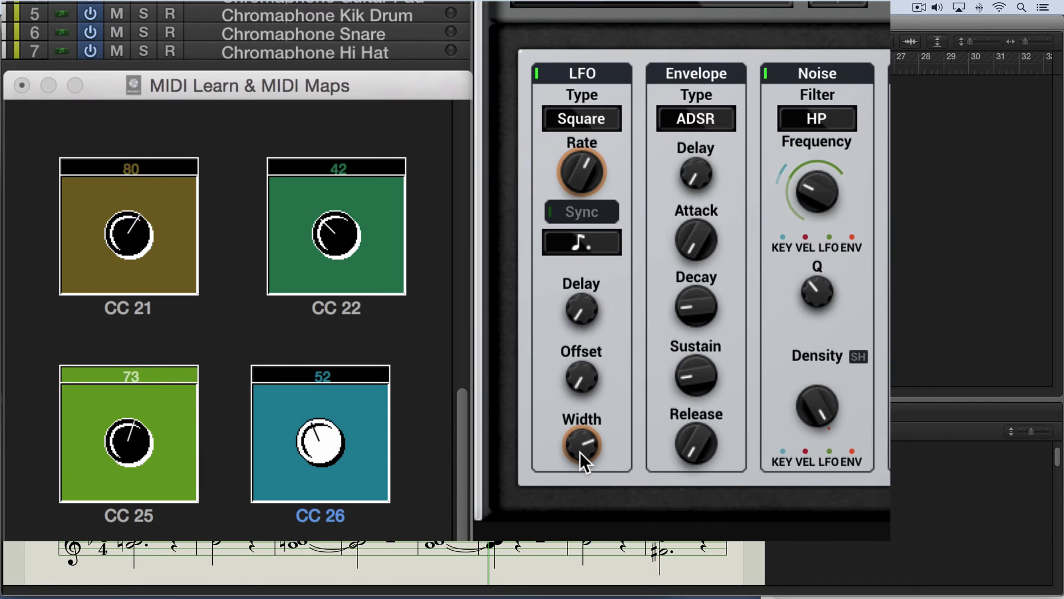
{"action": "right_click", "coordinate": [580, 444]}
{"action": "left_click", "coordinate": [608, 476]}
{"action": "right_click", "coordinate": [817, 189]}
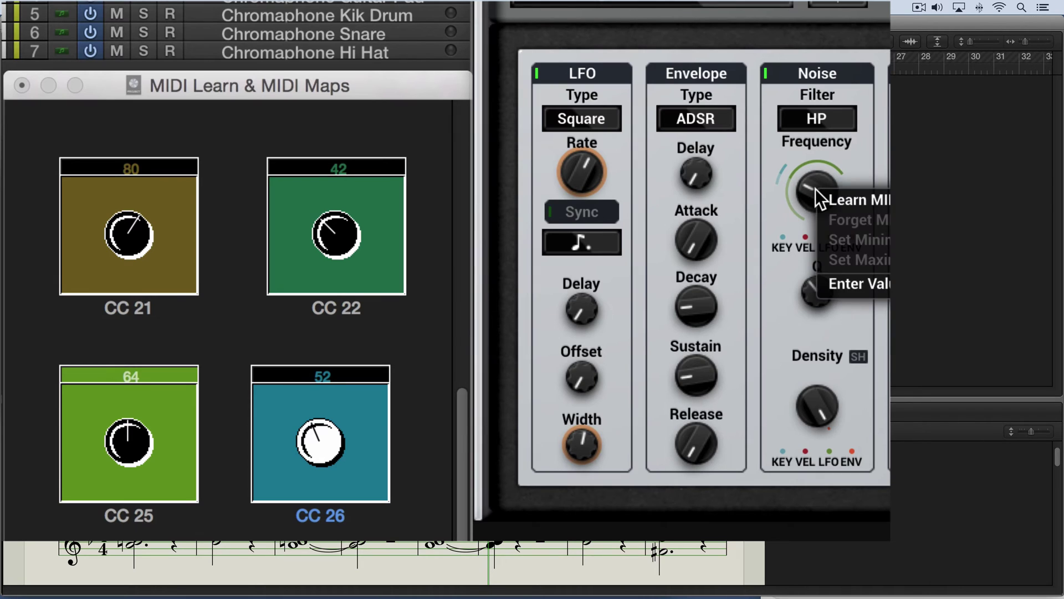
{"action": "left_click", "coordinate": [845, 191]}
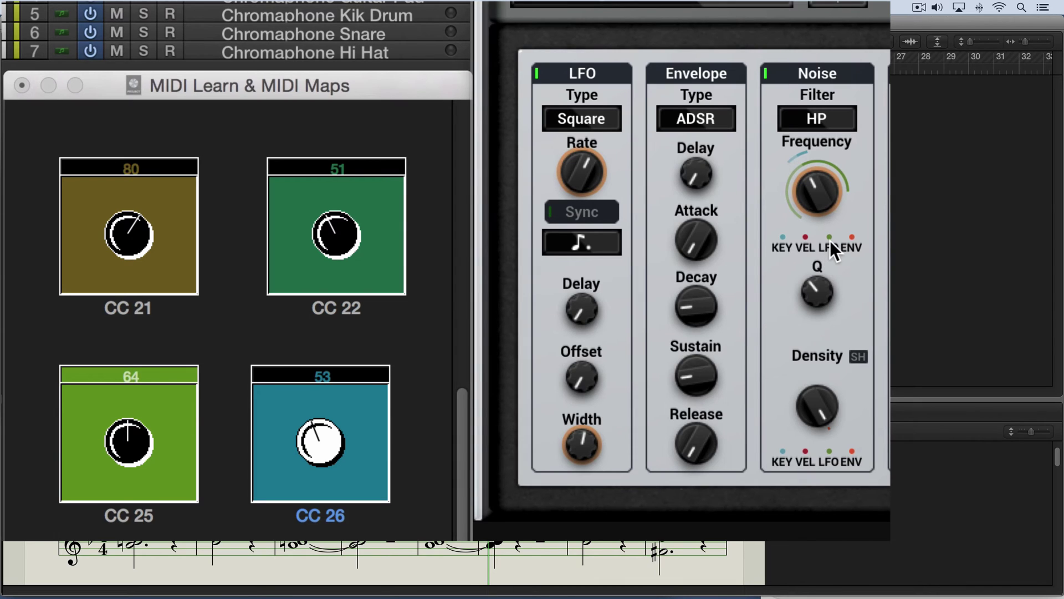
Assign the modulation wheel to the Noise Frequency's LFO amount via Learn MIDI Assignment.
{"action": "right_click", "coordinate": [830, 241]}
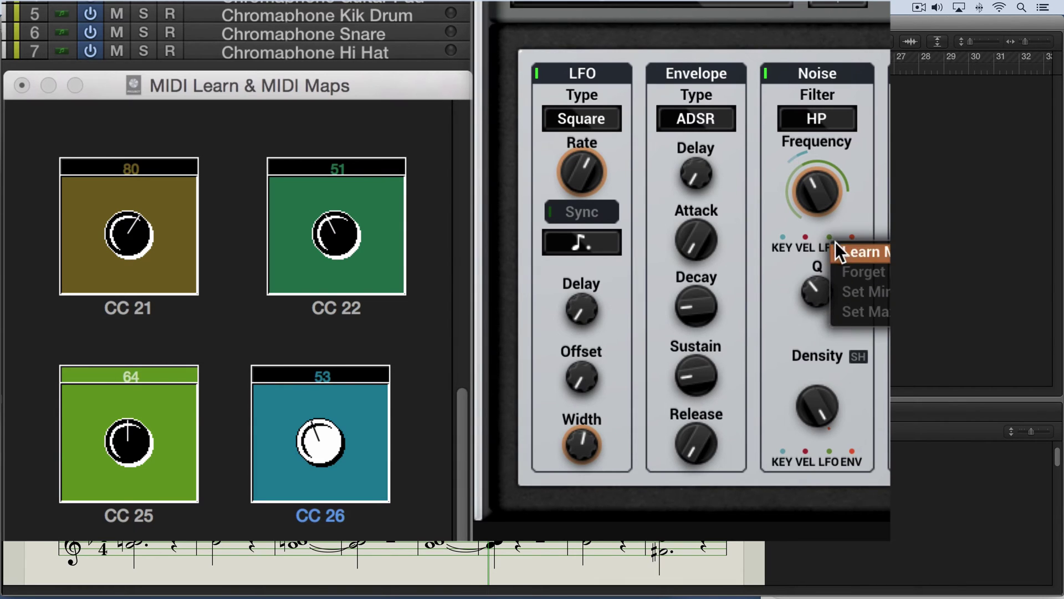
{"action": "left_click", "coordinate": [847, 247]}
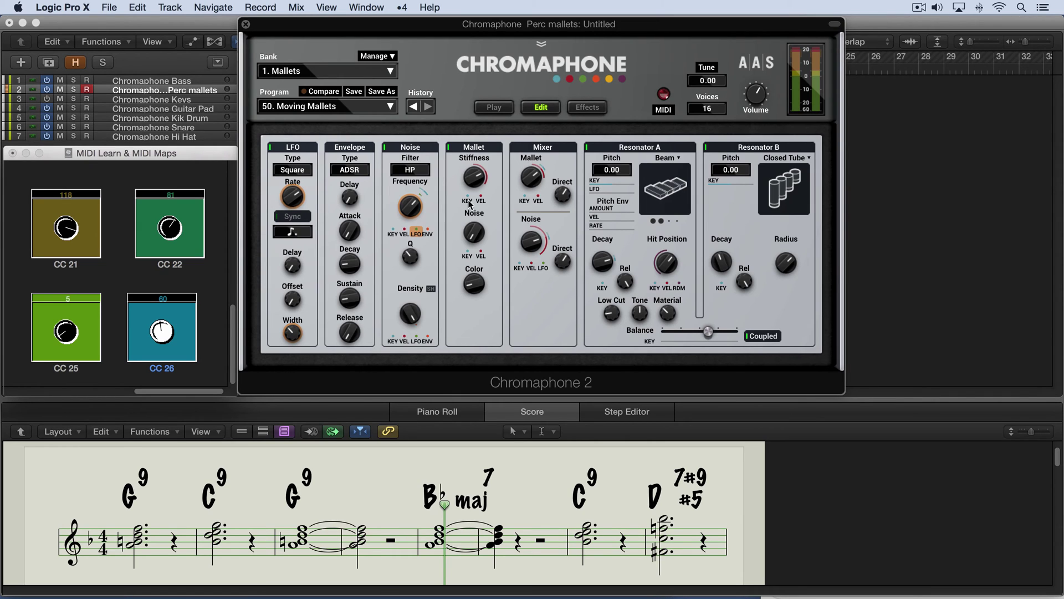
Save Chromaphone's current MIDI map as default, close the MIDI dialog, and reopen it.
{"action": "left_click", "coordinate": [666, 110]}
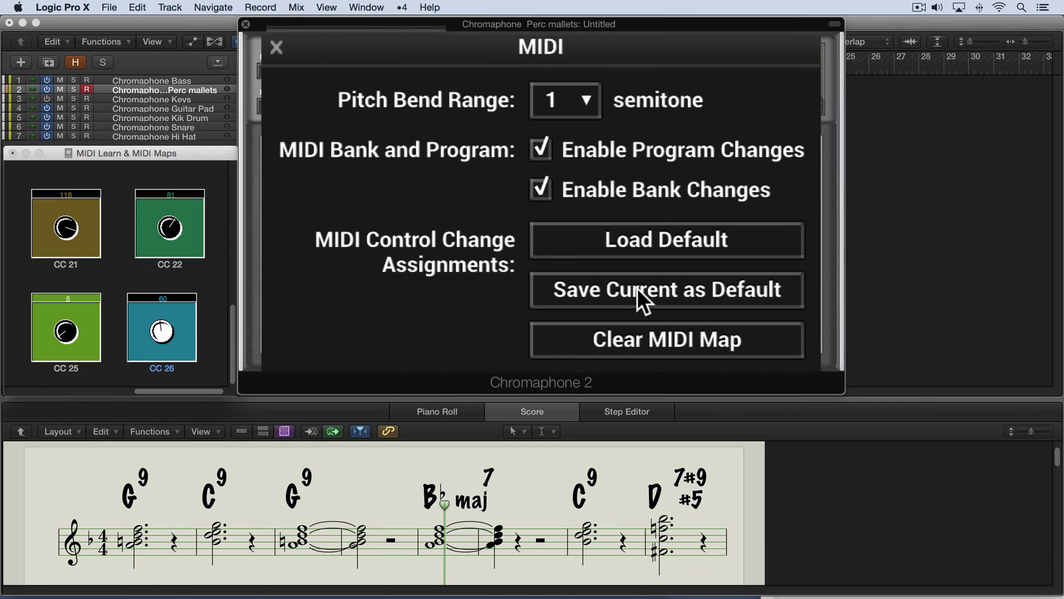
{"action": "left_click", "coordinate": [690, 286]}
{"action": "left_click", "coordinate": [276, 48]}
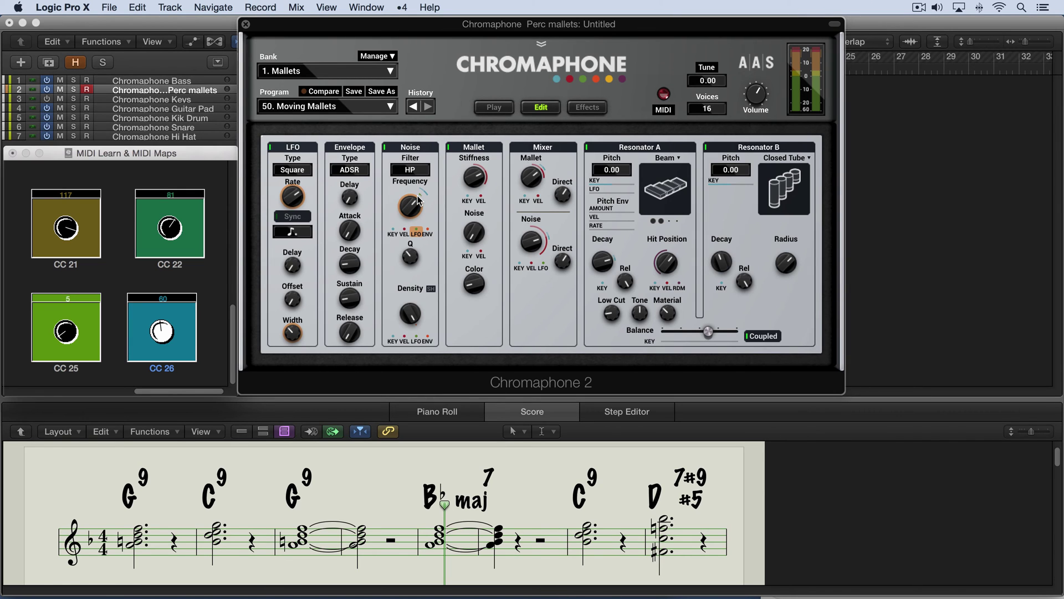
{"action": "left_click", "coordinate": [662, 110]}
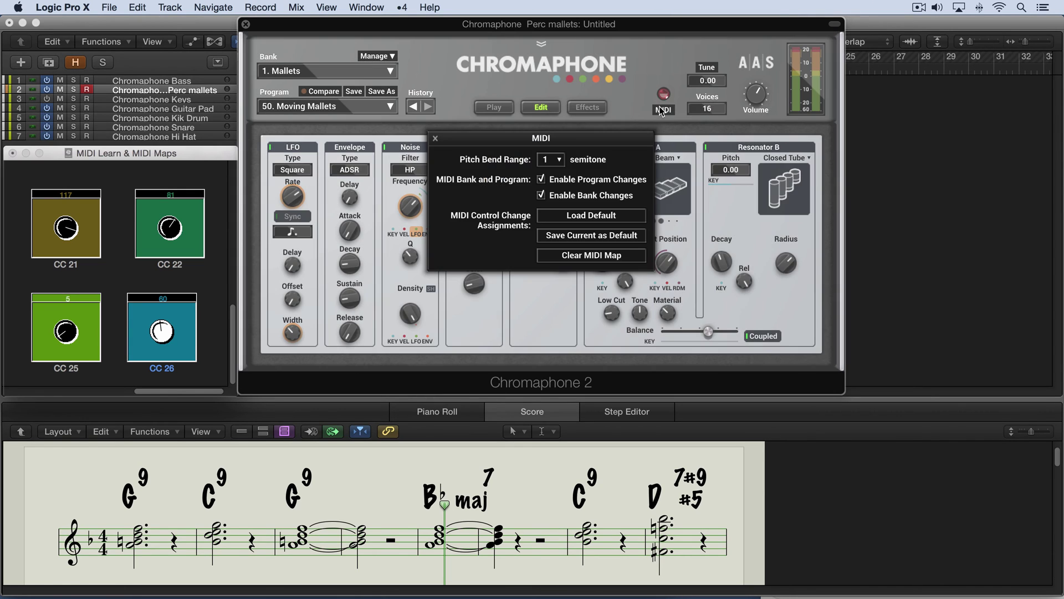
Load the default MIDI map, clear all assignments, and make the Noise Frequency LFO amount learn a controller.
{"action": "left_click", "coordinate": [589, 214]}
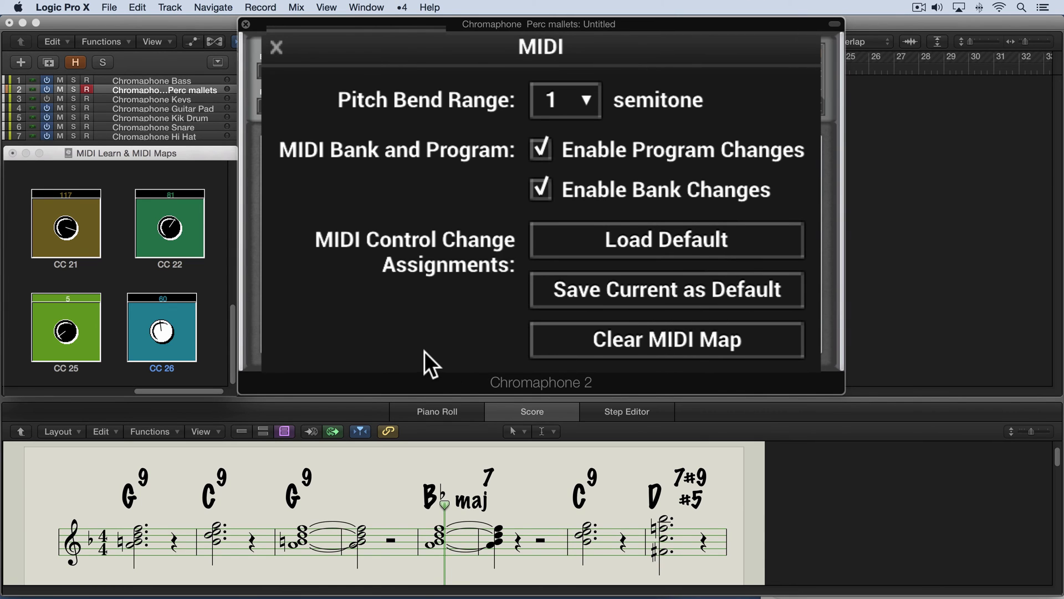
{"action": "left_click", "coordinate": [598, 261]}
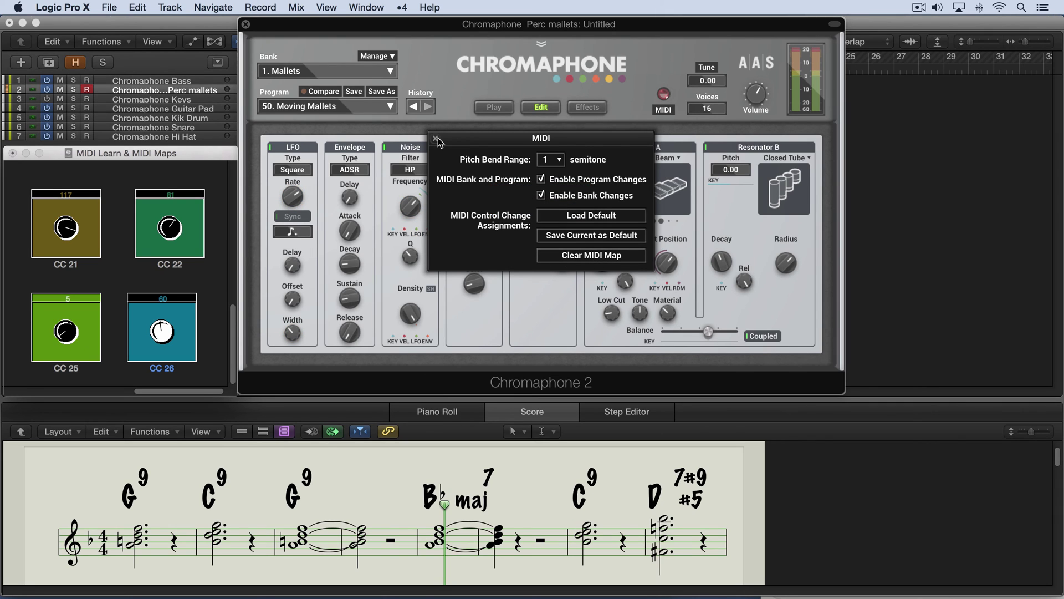
{"action": "left_click", "coordinate": [436, 139]}
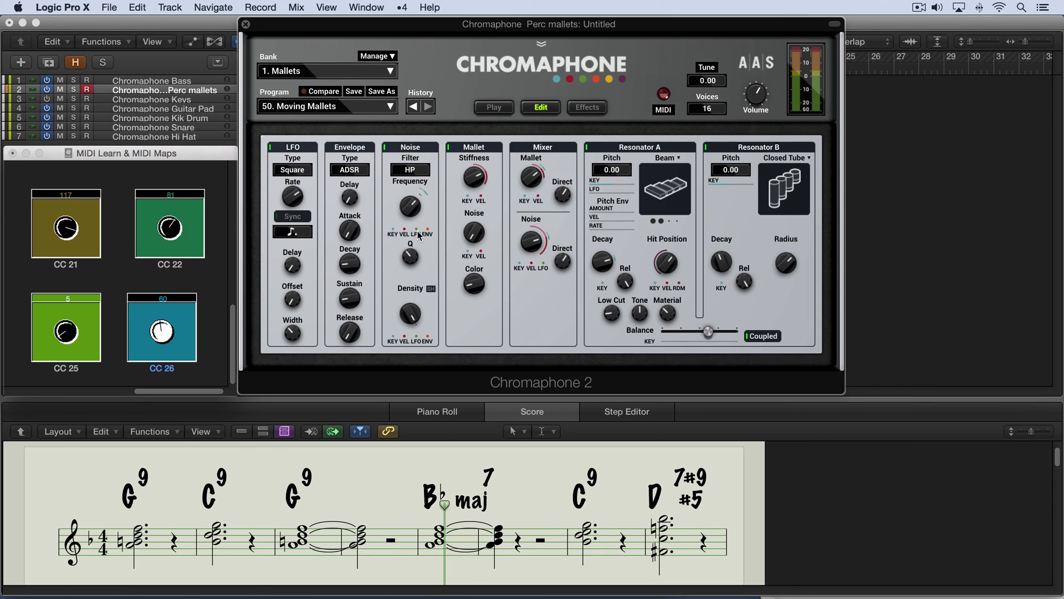
{"action": "right_click", "coordinate": [417, 232]}
{"action": "left_click", "coordinate": [431, 254]}
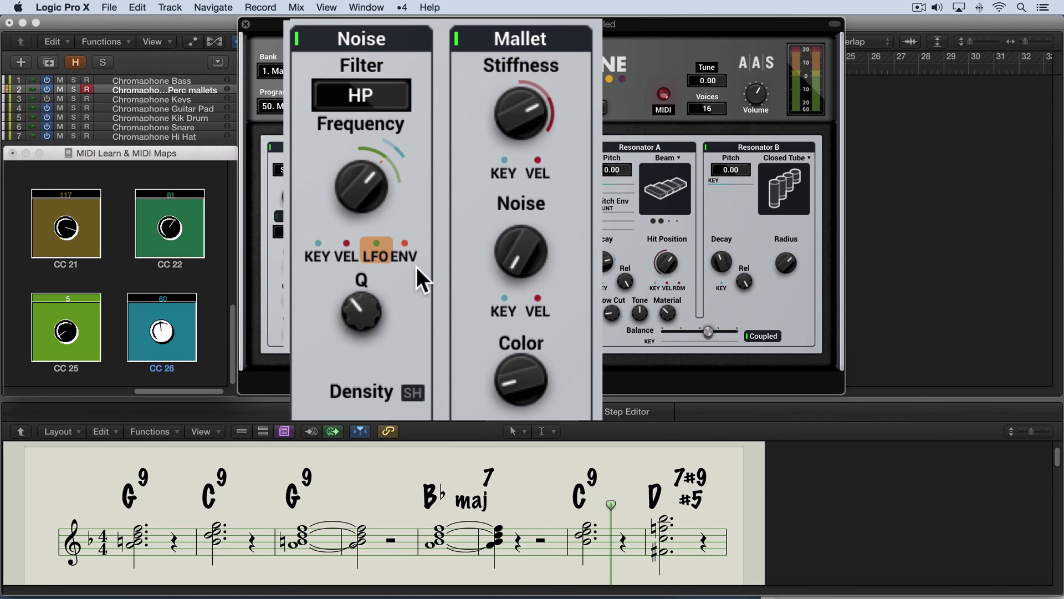
{"action": "left_click", "coordinate": [664, 106]}
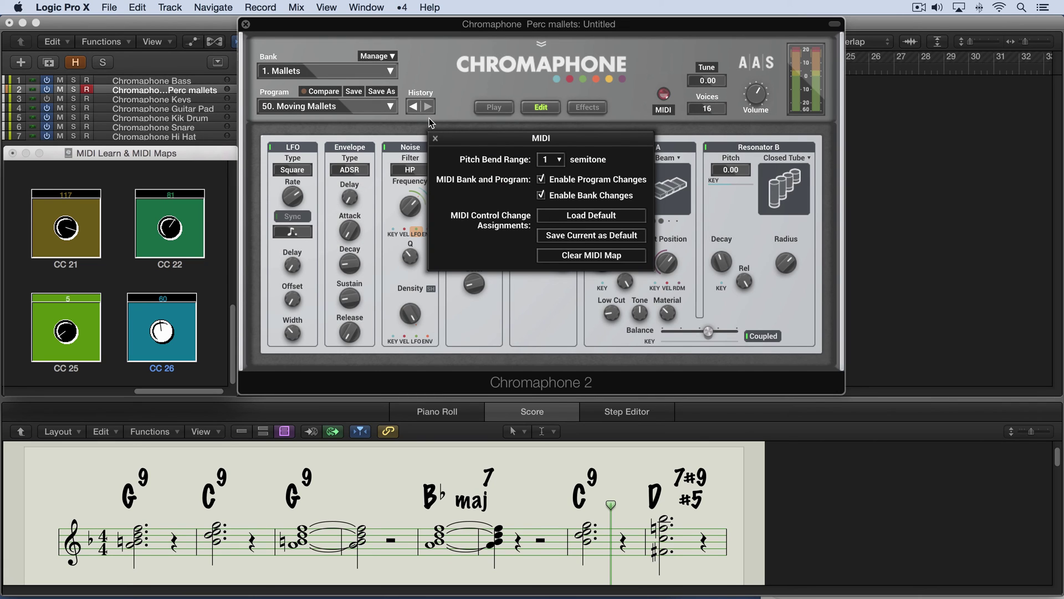
{"action": "left_click", "coordinate": [436, 139]}
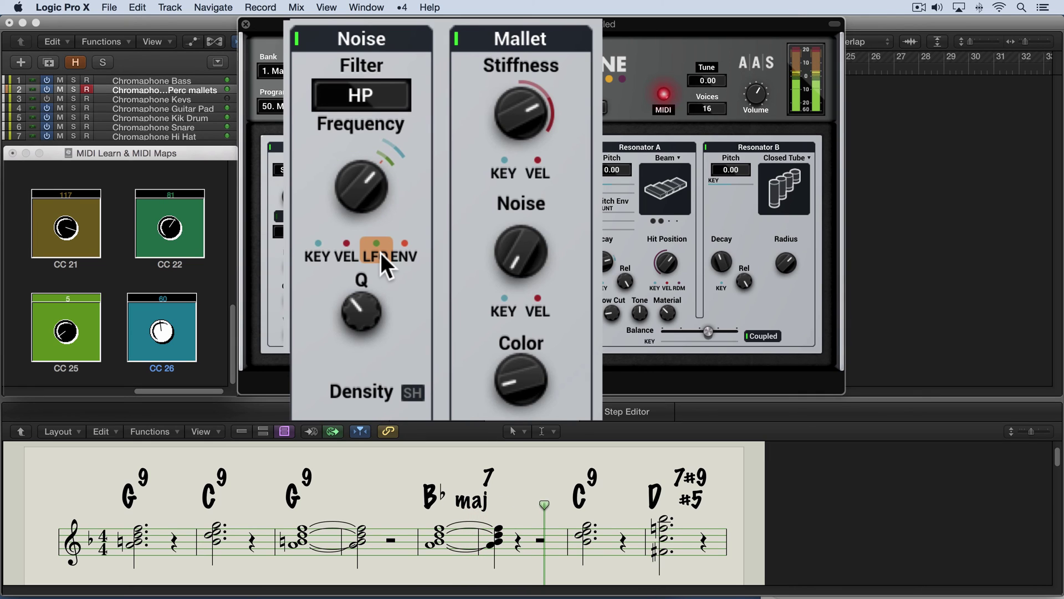
Forget the modulation-wheel assignment on the Noise Frequency LFO amount, then check the MIDI dialog.
{"action": "right_click", "coordinate": [380, 252]}
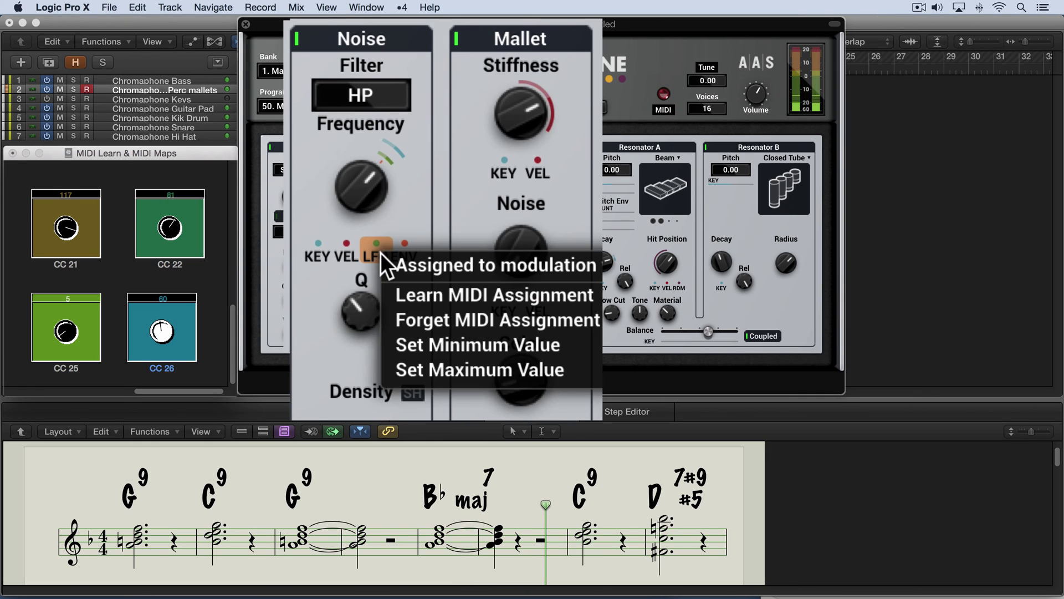
{"action": "left_click", "coordinate": [447, 314]}
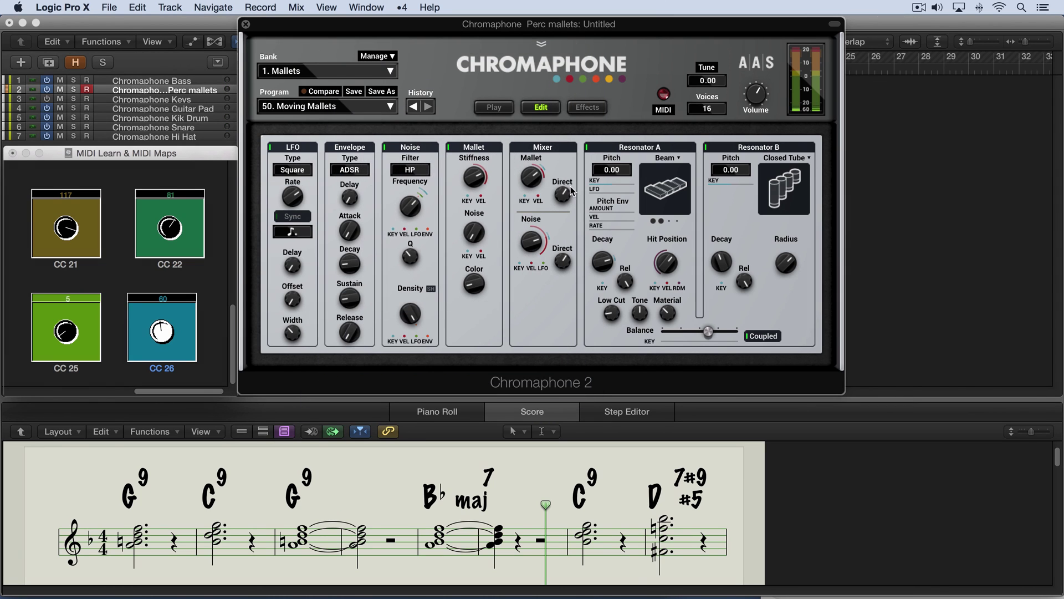
{"action": "left_click", "coordinate": [666, 109]}
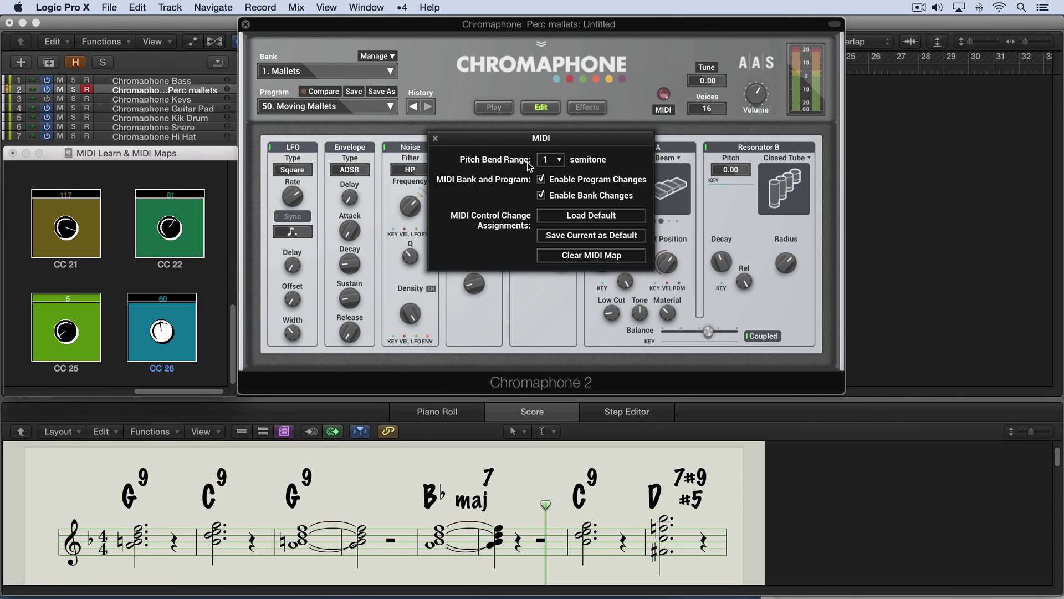
{"action": "left_click", "coordinate": [435, 140]}
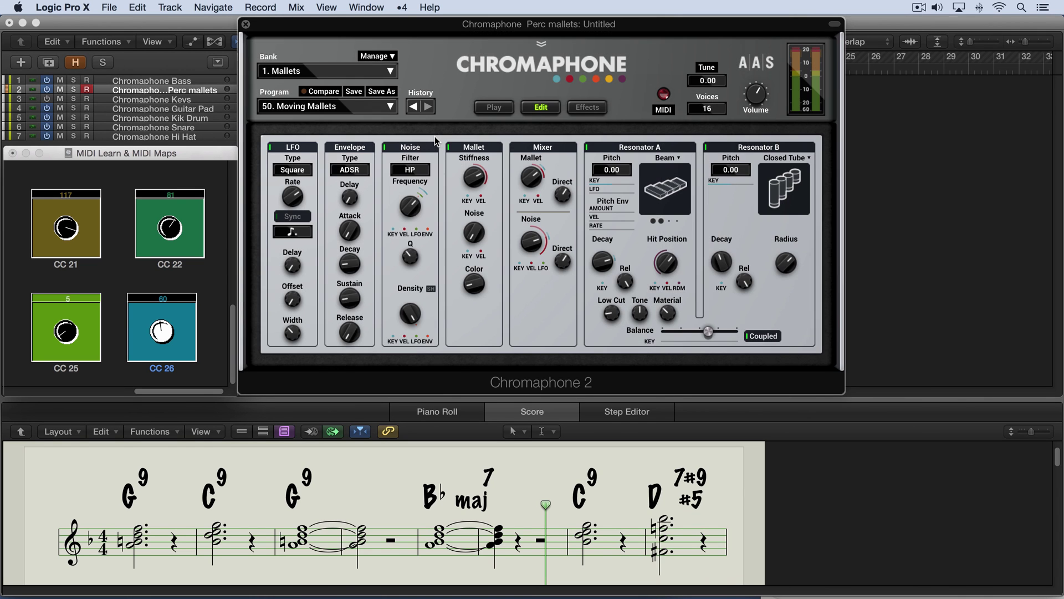